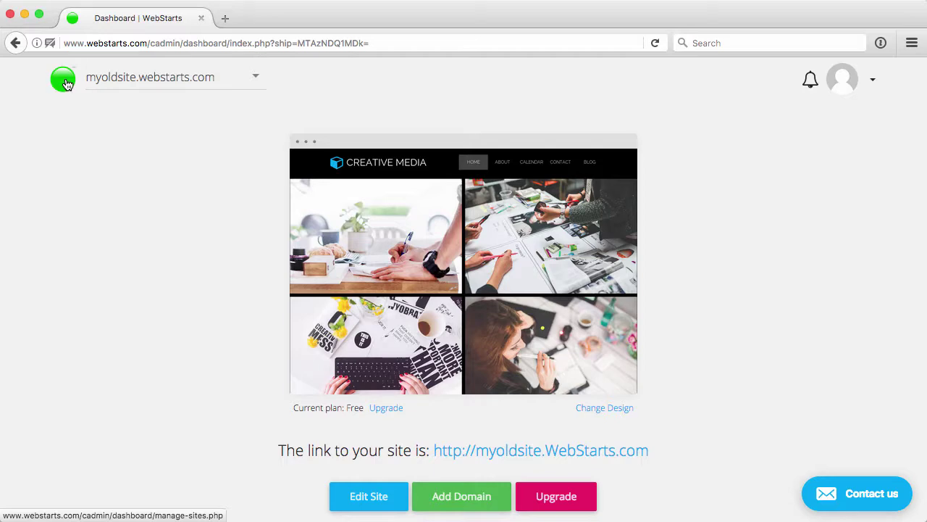
- Return to the Manage Sites list via myoldsite's dashboard and start adding a new website
click(64, 82)
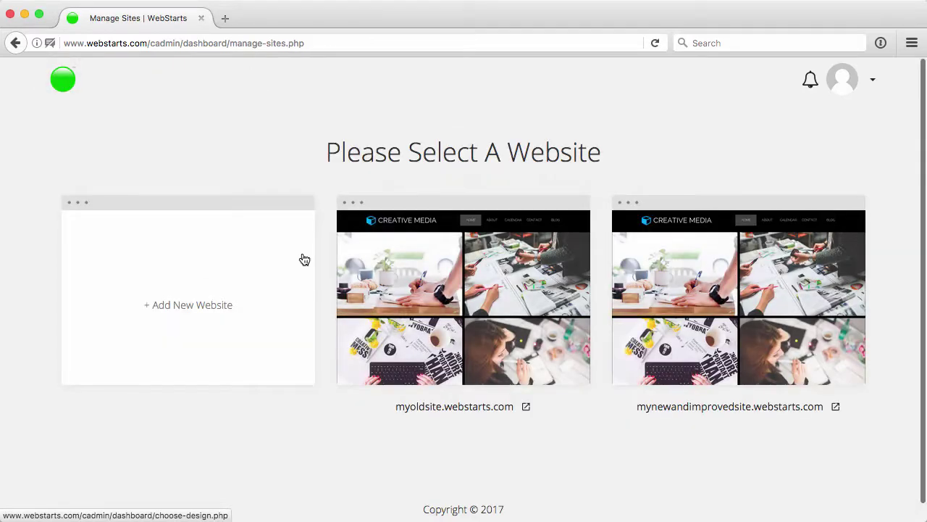
click(452, 337)
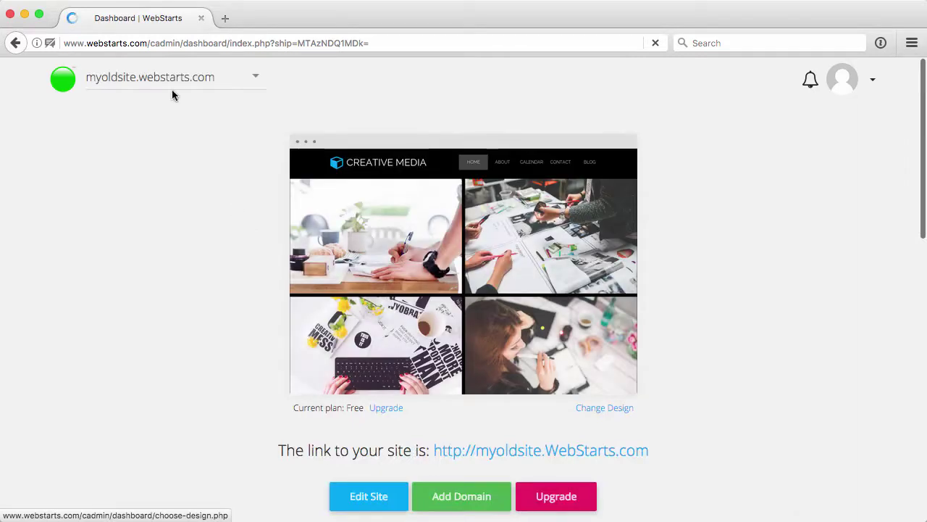
click(169, 74)
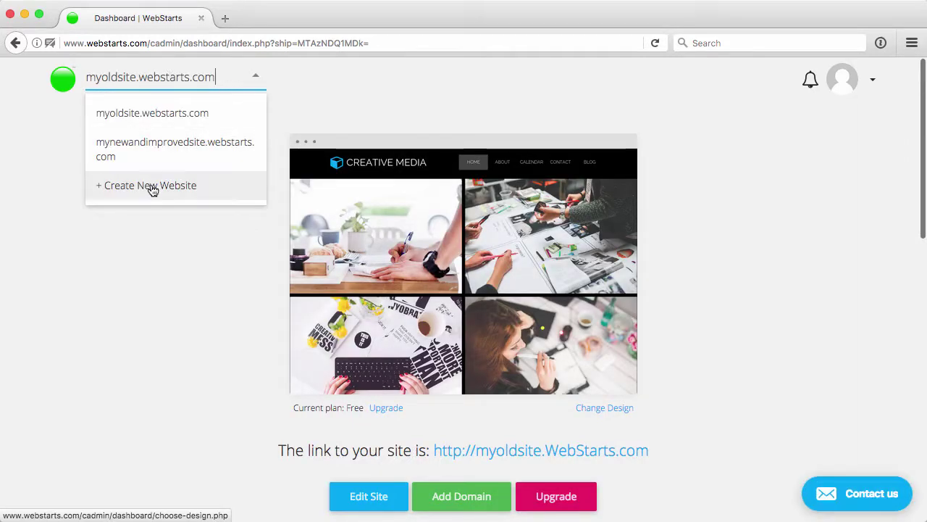
click(66, 87)
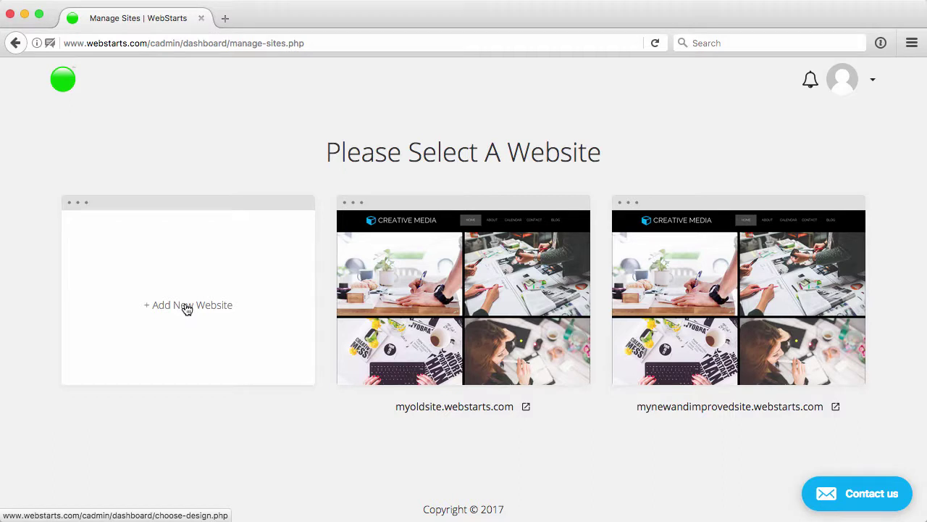
- Add a new website and scroll the Choose Design gallery down to the Music template
click(187, 308)
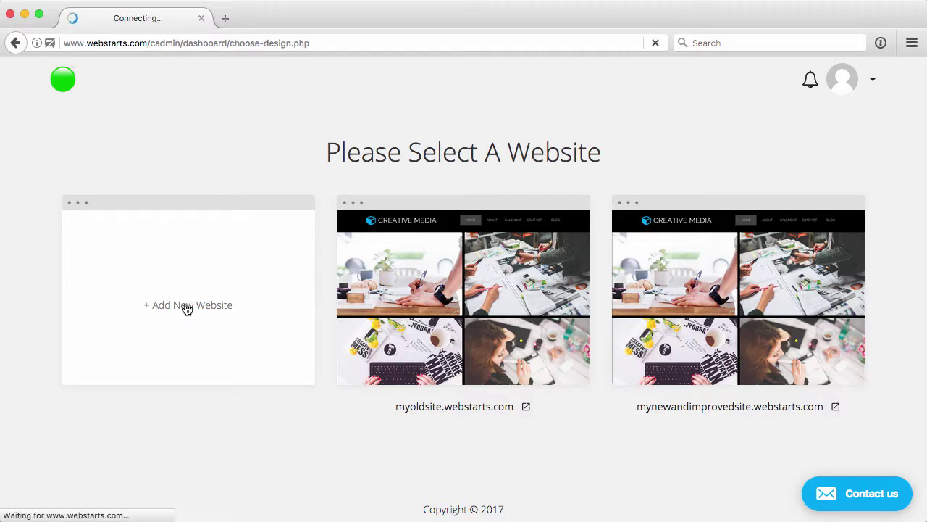
scroll(461, 337, down, 3)
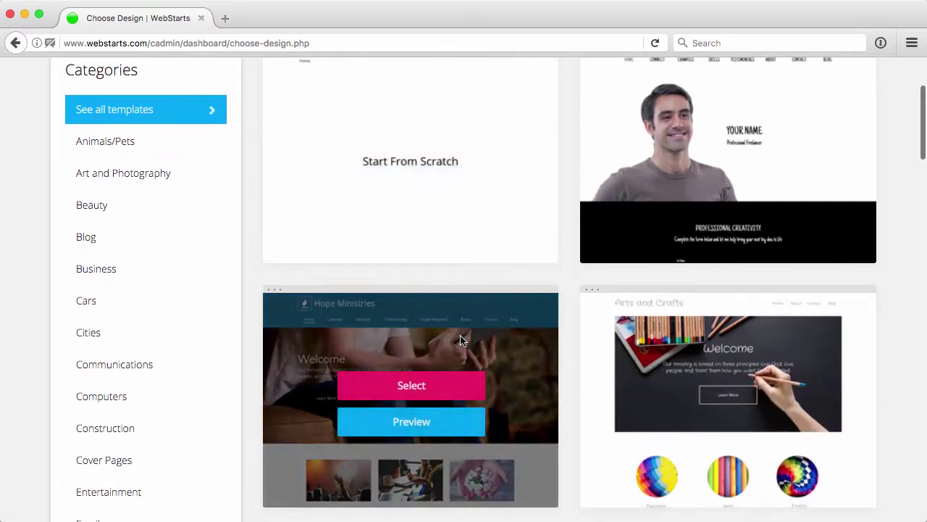
scroll(570, 282, down, 10)
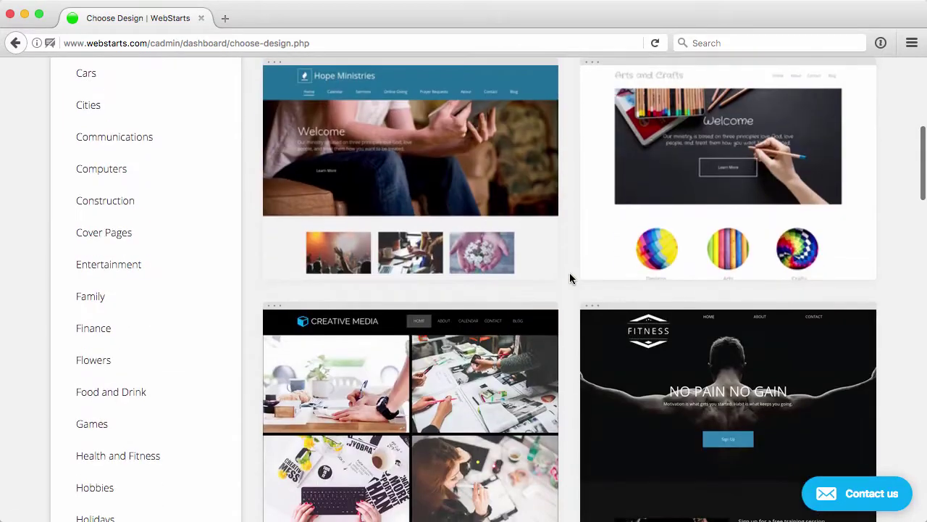
scroll(570, 278, down, 1)
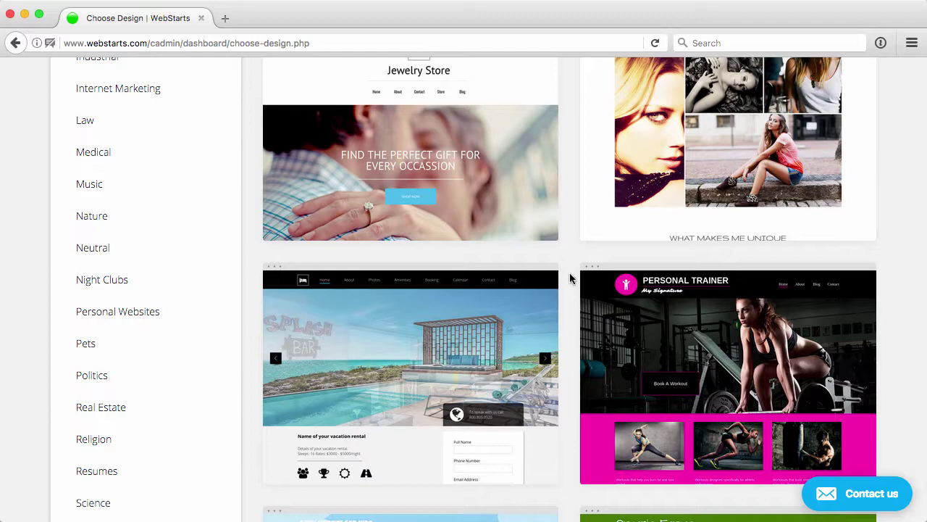
scroll(569, 278, down, 20)
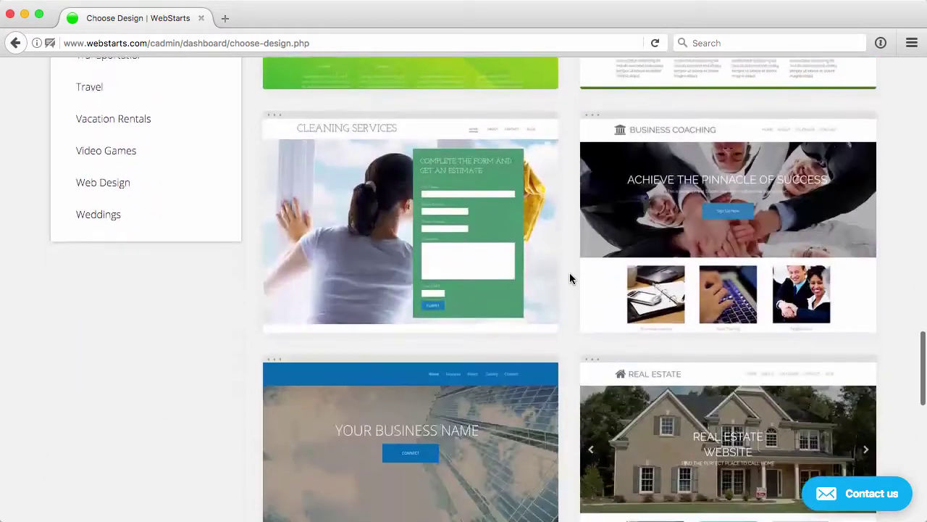
scroll(569, 276, down, 15)
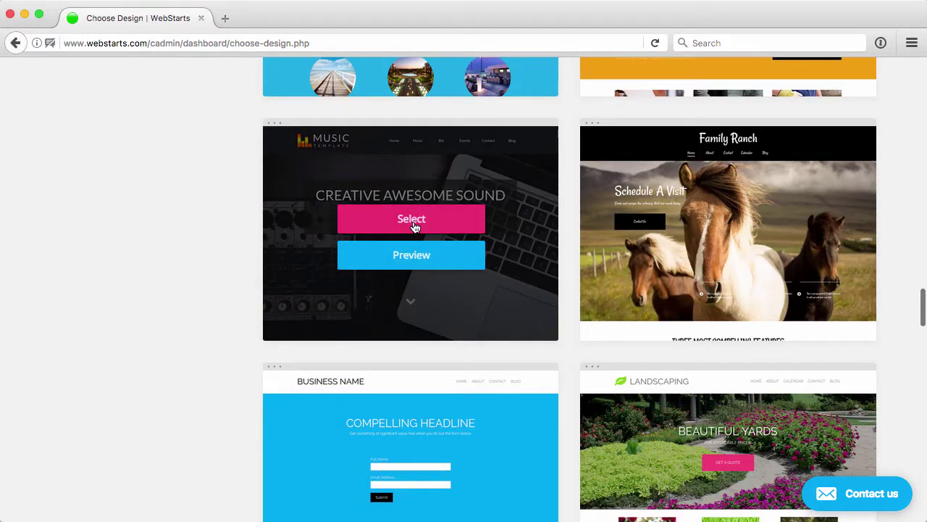
- Select the Music template and enter mynewandimprovedsite23 as the free webstarts.com subdomain
click(413, 226)
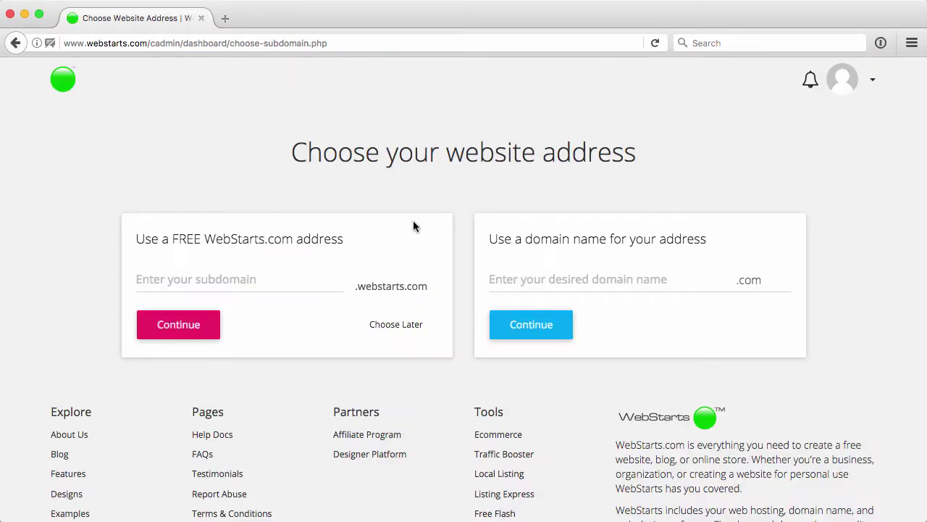
click(194, 281)
click(211, 299)
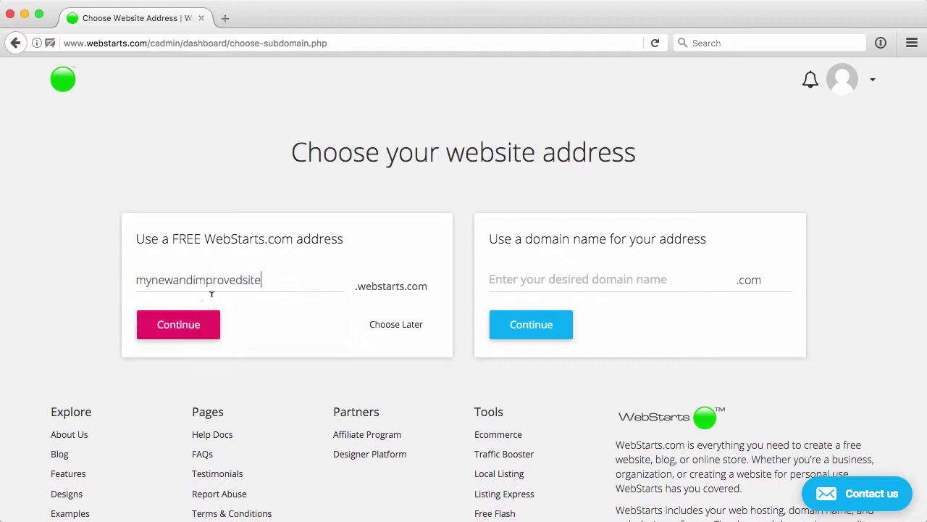
text(23)
- Submit the subdomain, then scroll the new site's dashboard to the service tiles and back
click(185, 333)
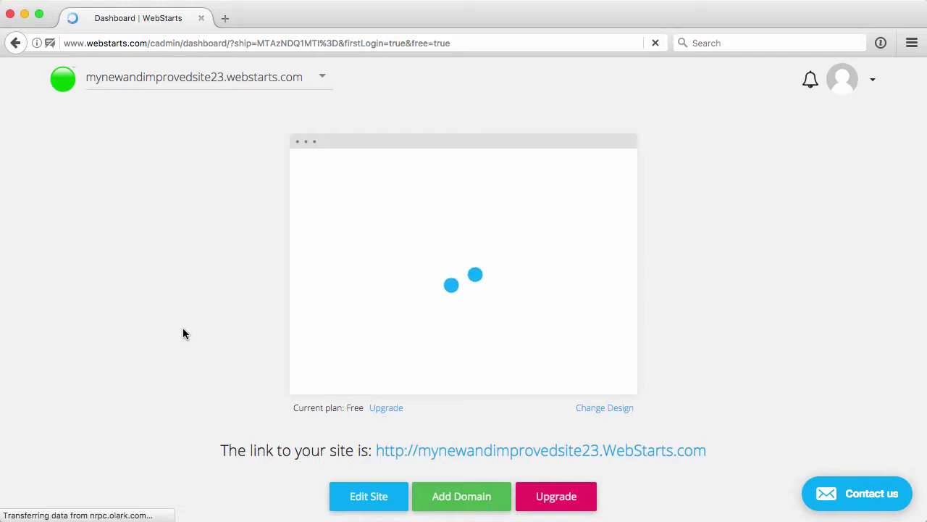
scroll(183, 333, down, 1)
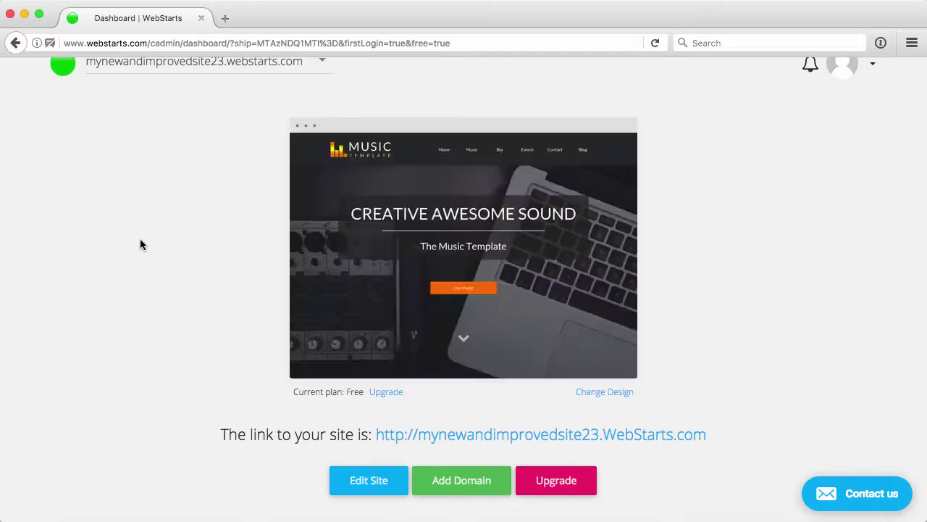
scroll(148, 268, down, 10)
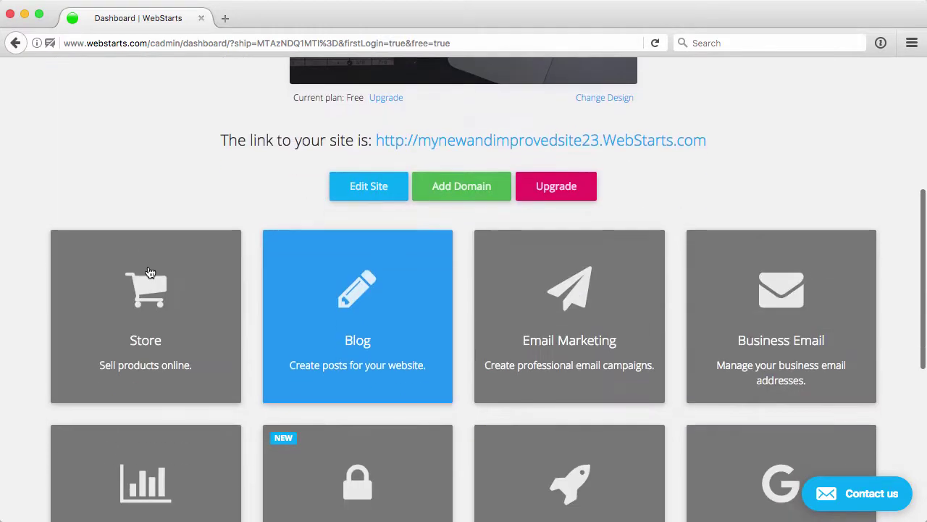
scroll(149, 272, down, 3)
scroll(149, 265, up, 10)
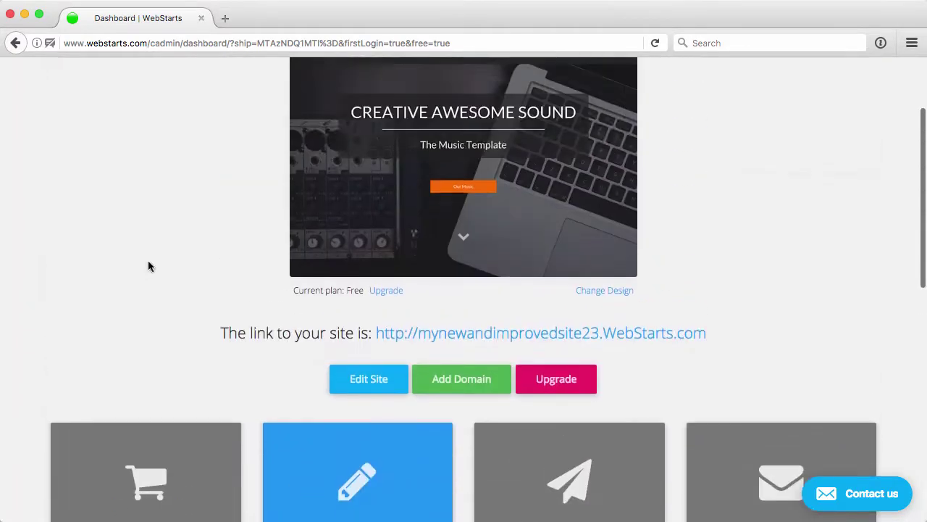
scroll(142, 182, down, 8)
scroll(168, 166, up, 10)
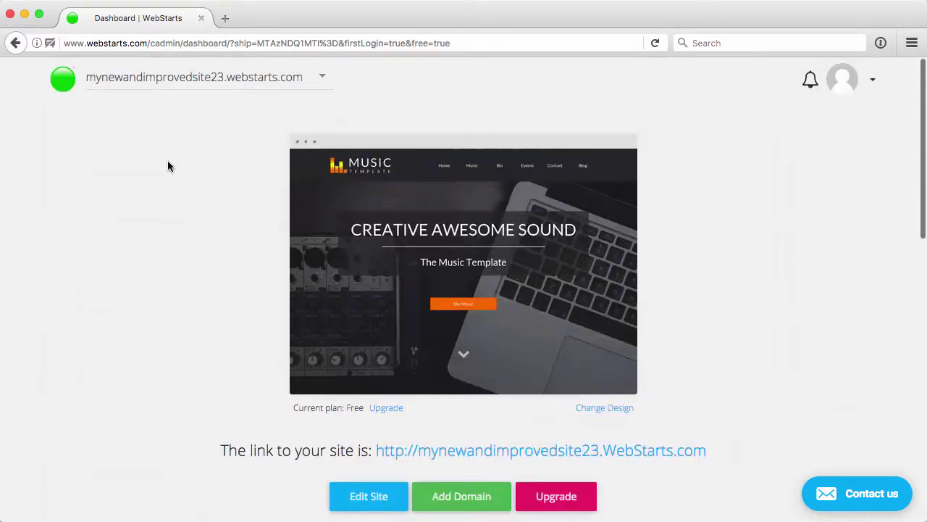
- Open the Apps collection in the site editor twice, closing it each time
mouse_move(493, 310)
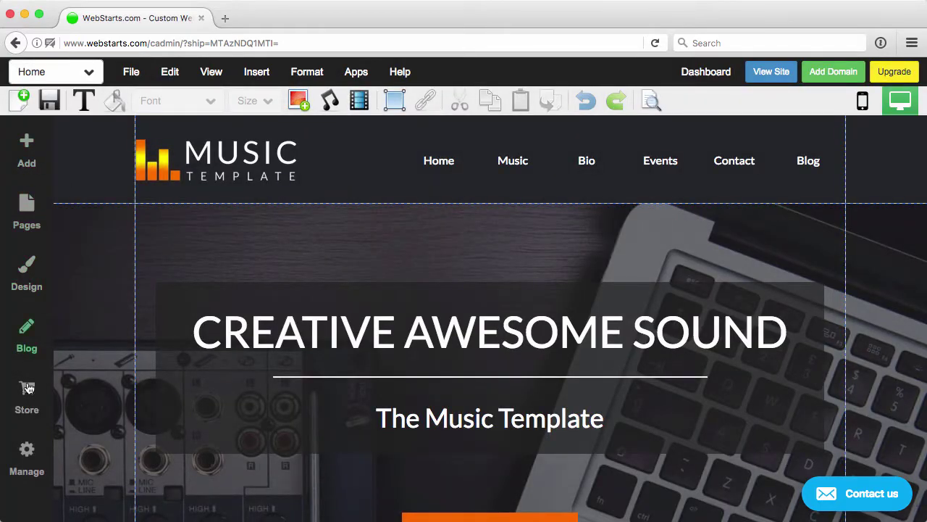
click(355, 77)
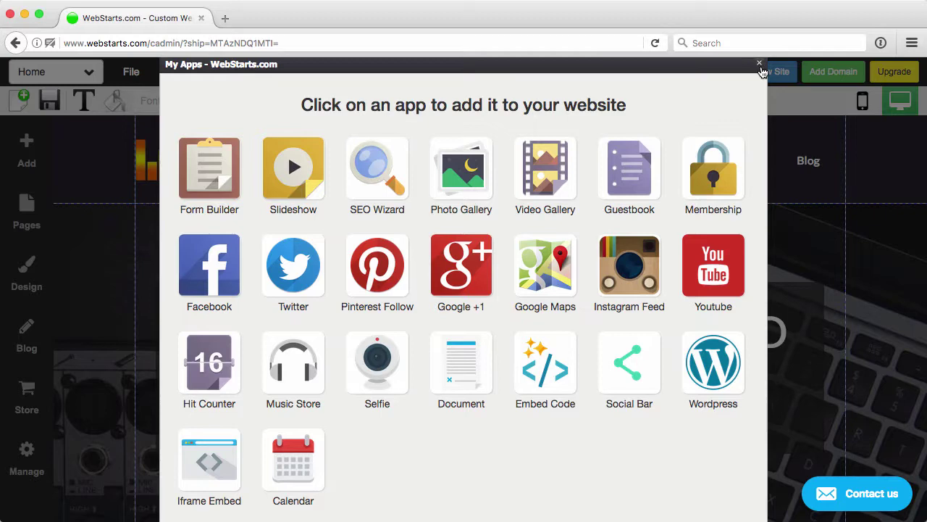
click(759, 64)
click(356, 71)
click(759, 64)
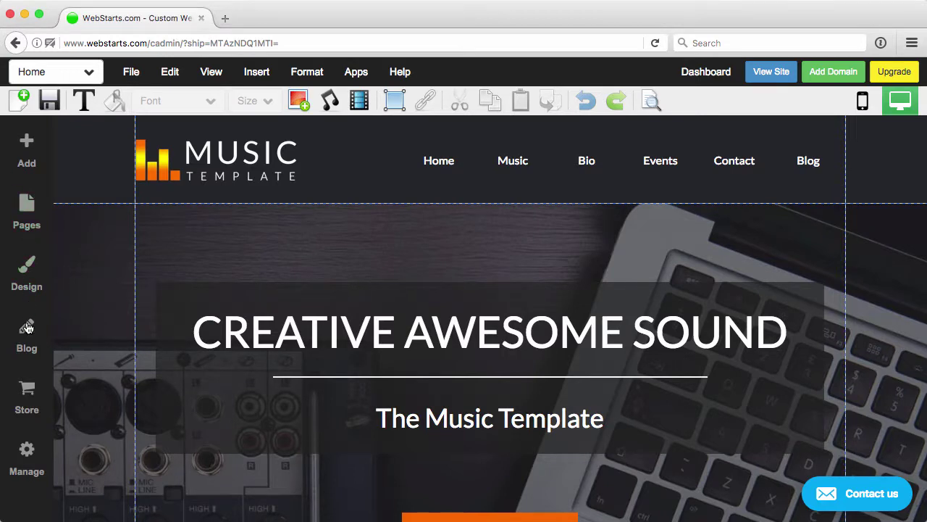
- Look through the Pages and Add lists, then show the Design options
click(26, 208)
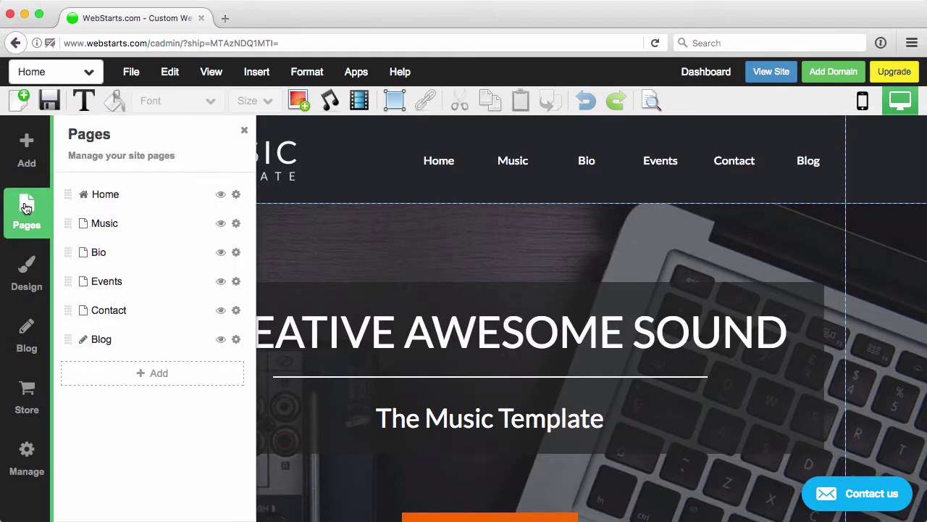
click(27, 156)
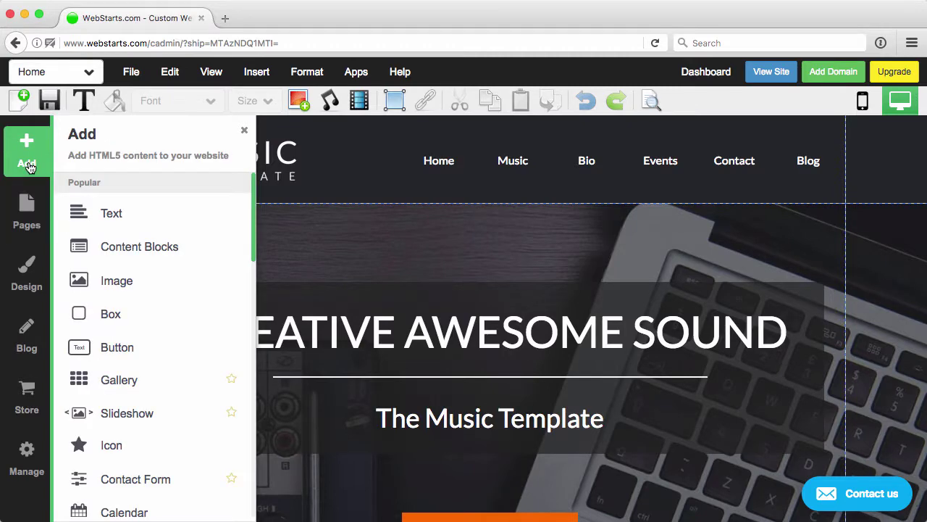
scroll(114, 290, down, 10)
scroll(101, 290, up, 6)
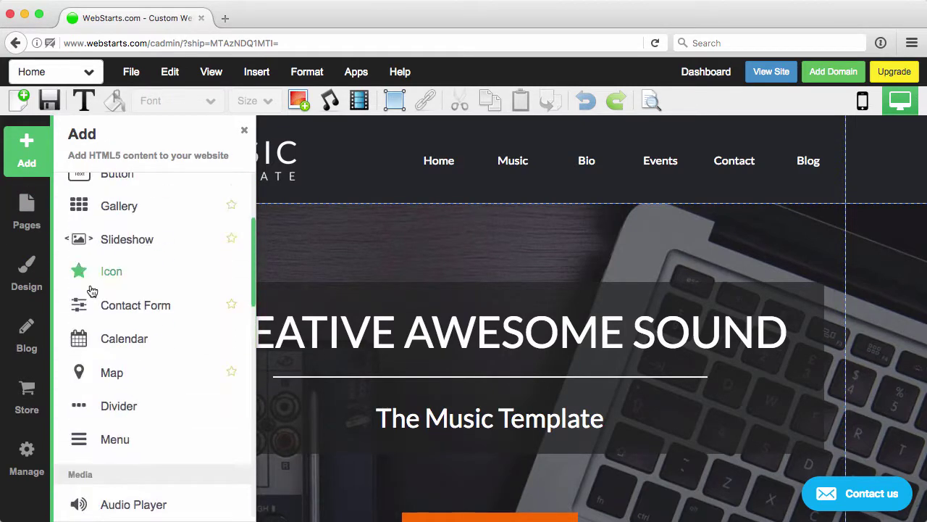
click(29, 277)
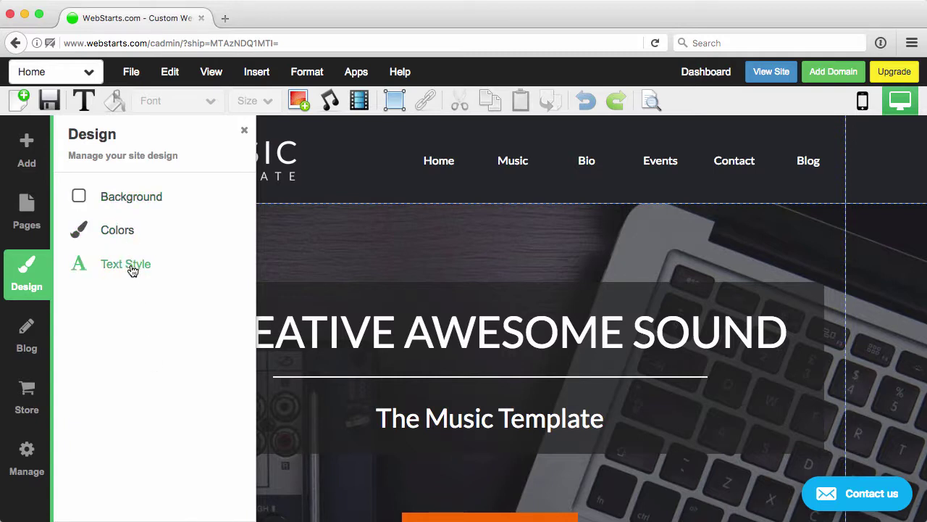
- Open and close the Blog post manager and the online Store setup panels
click(23, 335)
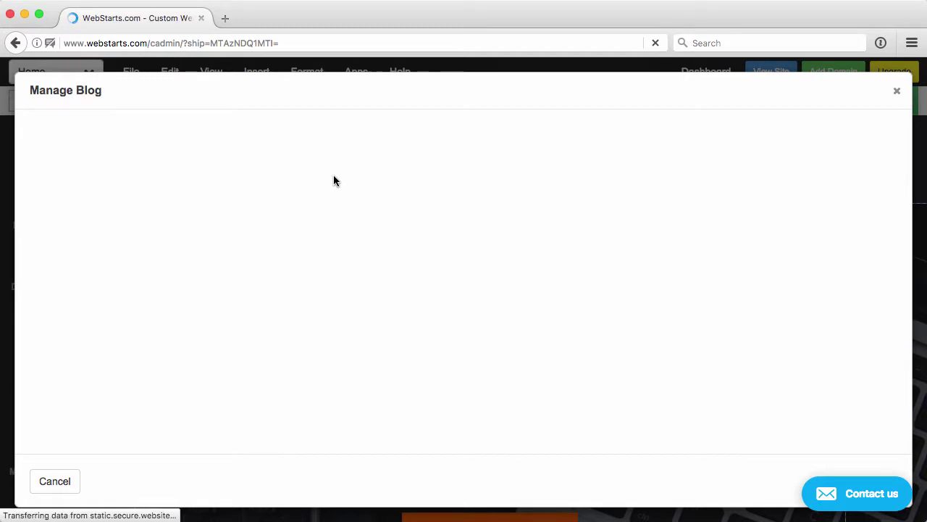
click(898, 94)
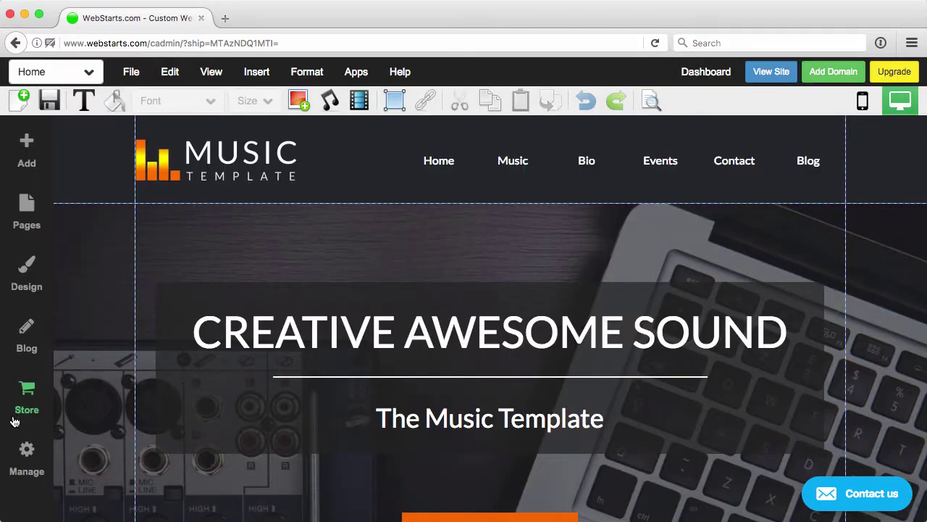
click(29, 397)
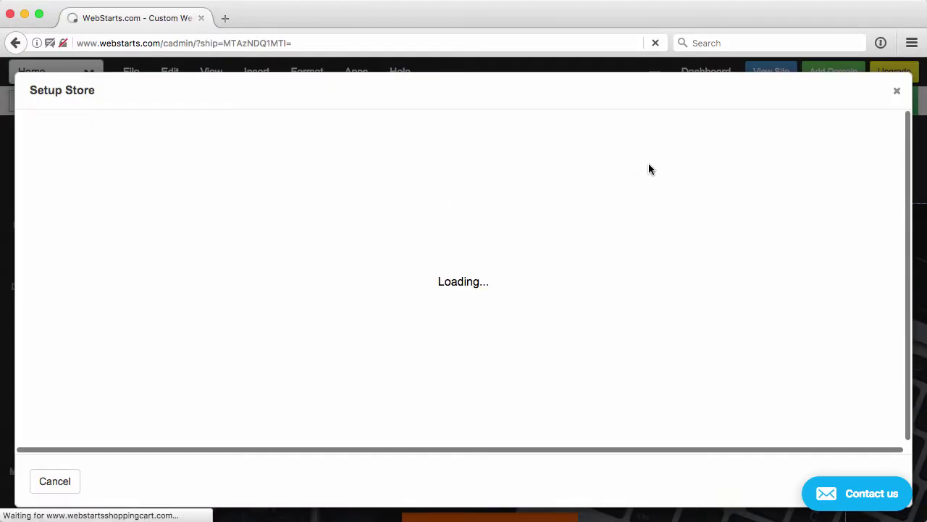
click(897, 93)
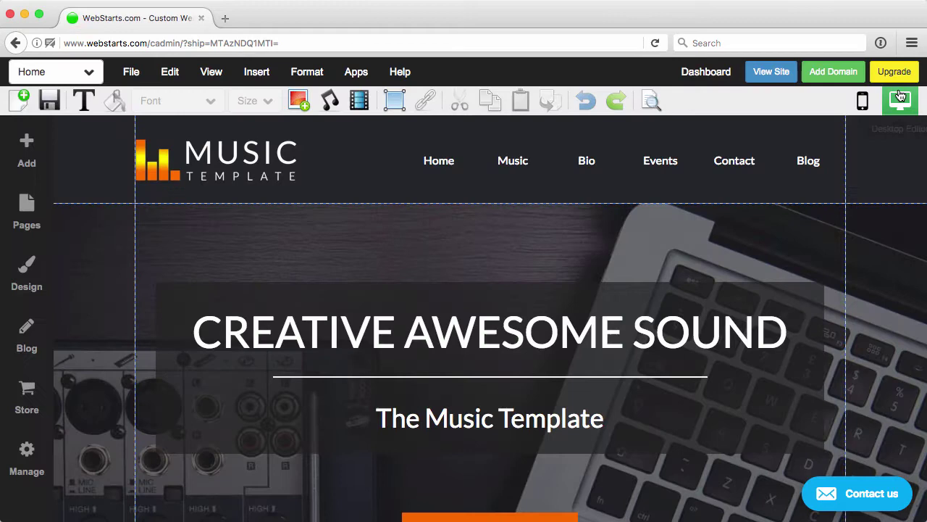
- Check the site settings and File menu, then close the Manage panel to reveal the page
click(26, 455)
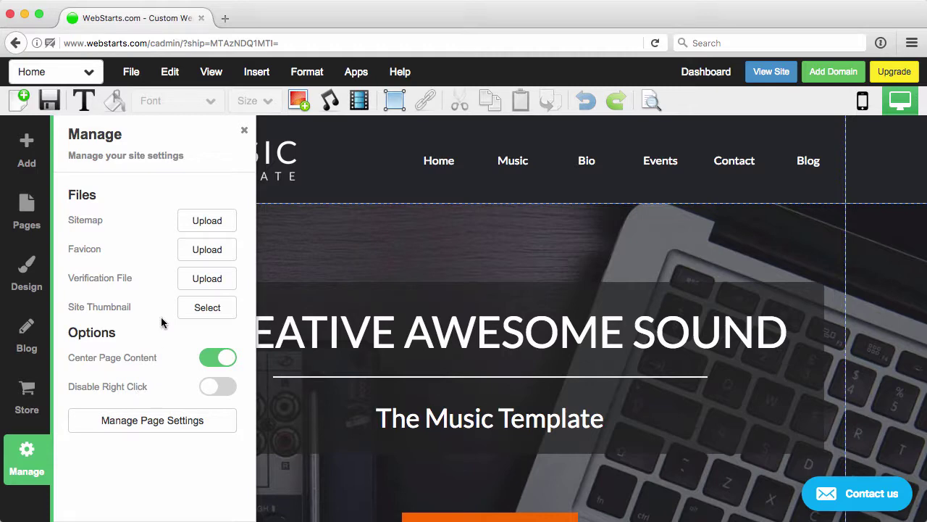
click(245, 130)
click(132, 76)
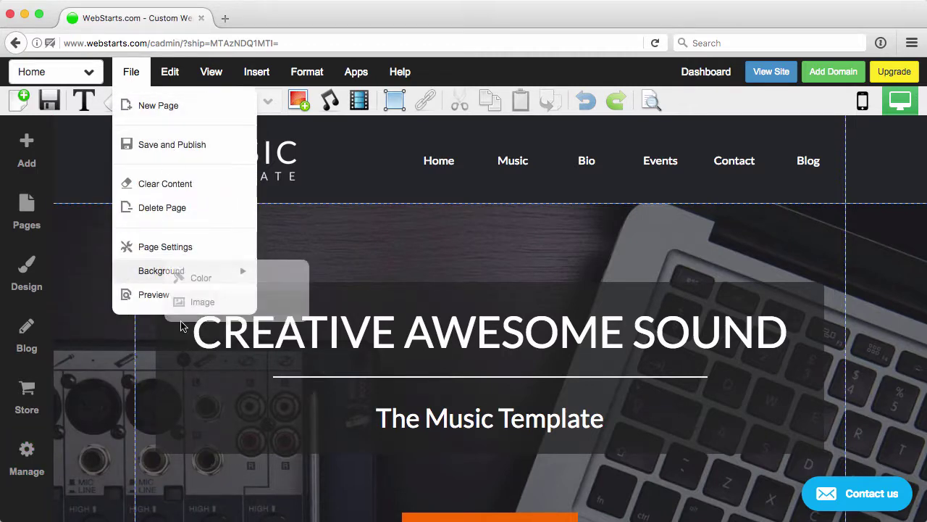
click(21, 466)
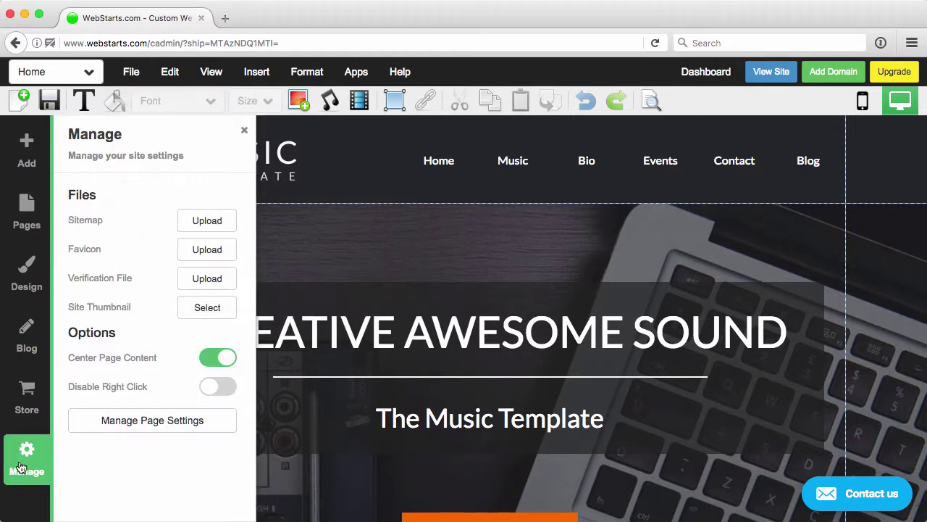
click(387, 276)
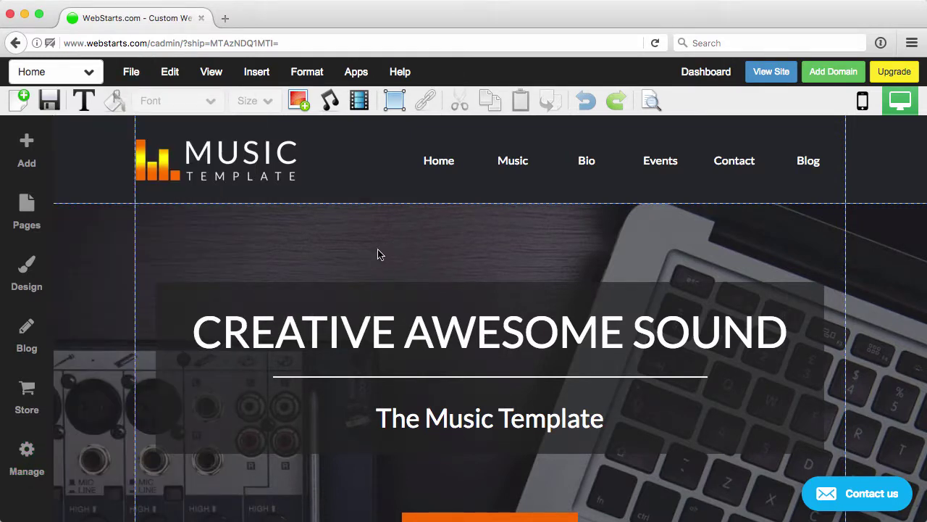